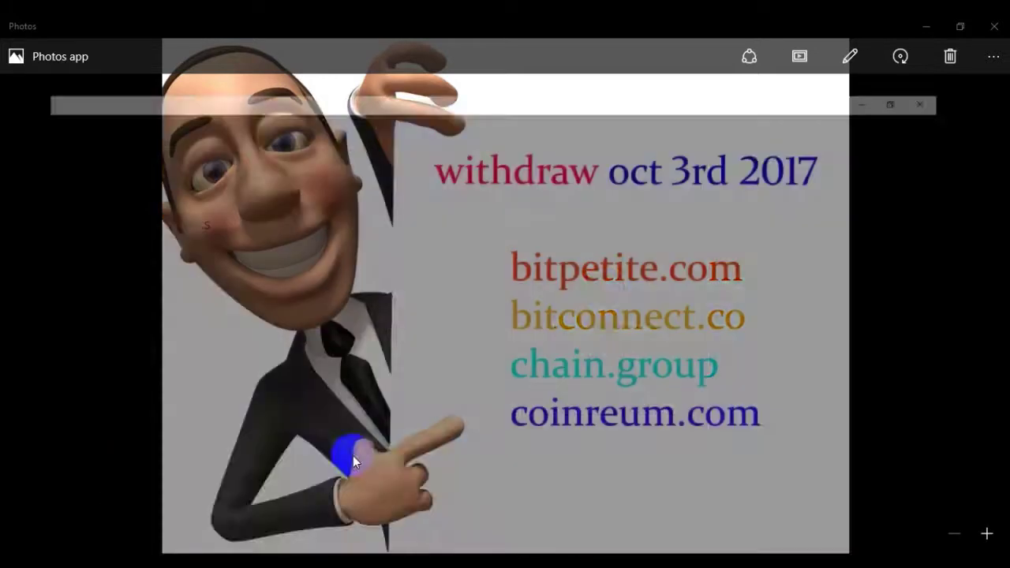
- Bring up the Bitpetite profile page showing $975.6061 invested and $323.5647 paid
click(345, 458)
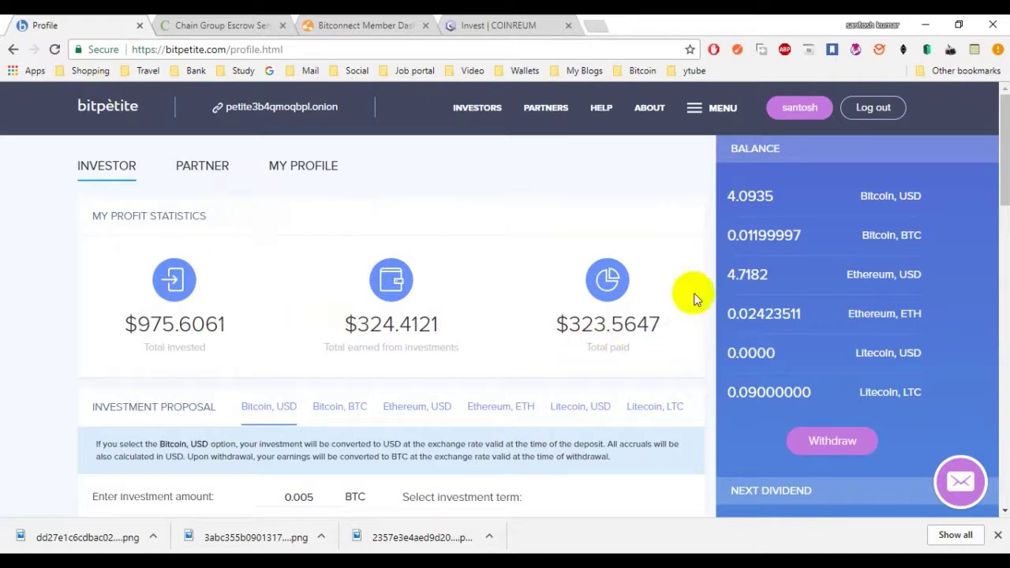
- Scroll the Bitpetite profile to review the 0.01199997 BTC and 0.02423511 ETH balances
scroll(650, 435, down, 4)
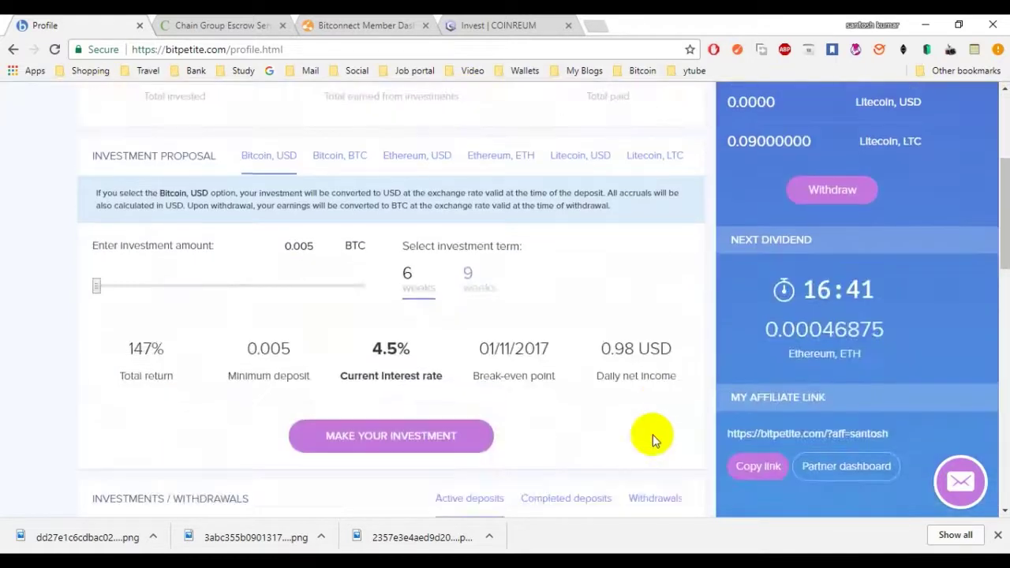
scroll(650, 435, up, 4)
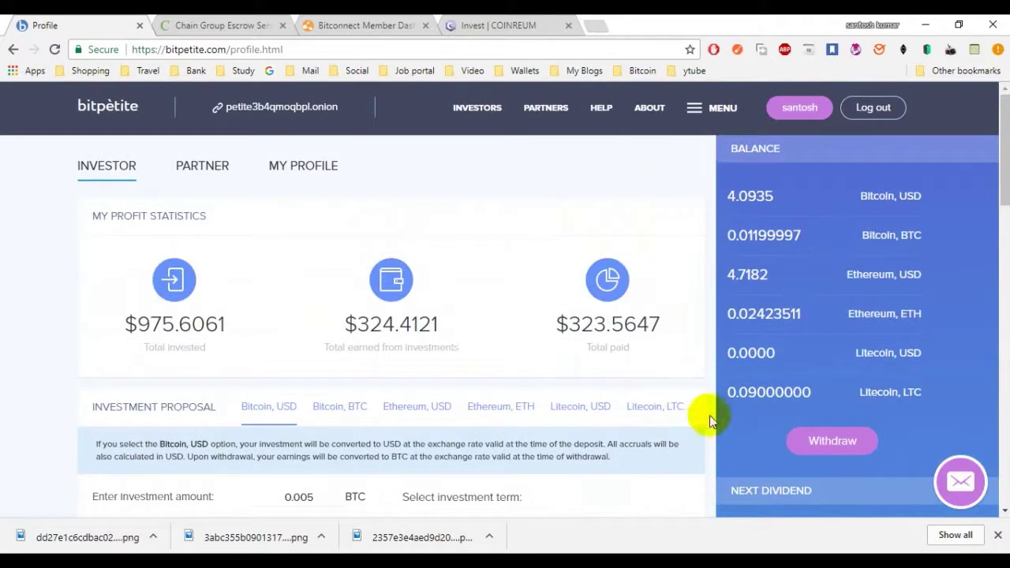
- Withdraw 0.01199997 BTC, 0.02423511 ETH and 0.09 LTC after checking the BTC account address
click(837, 443)
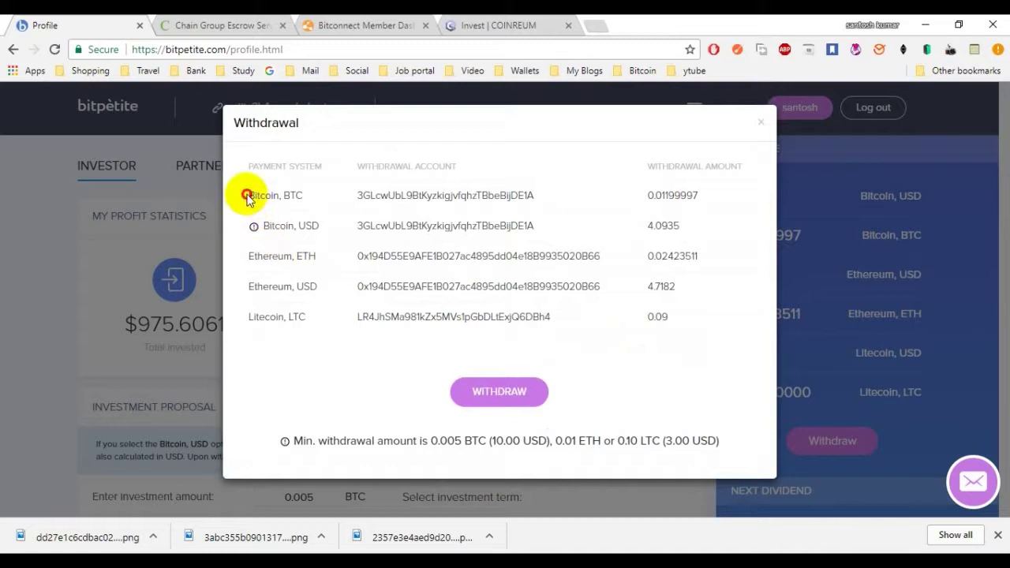
drag(247, 199, 570, 207)
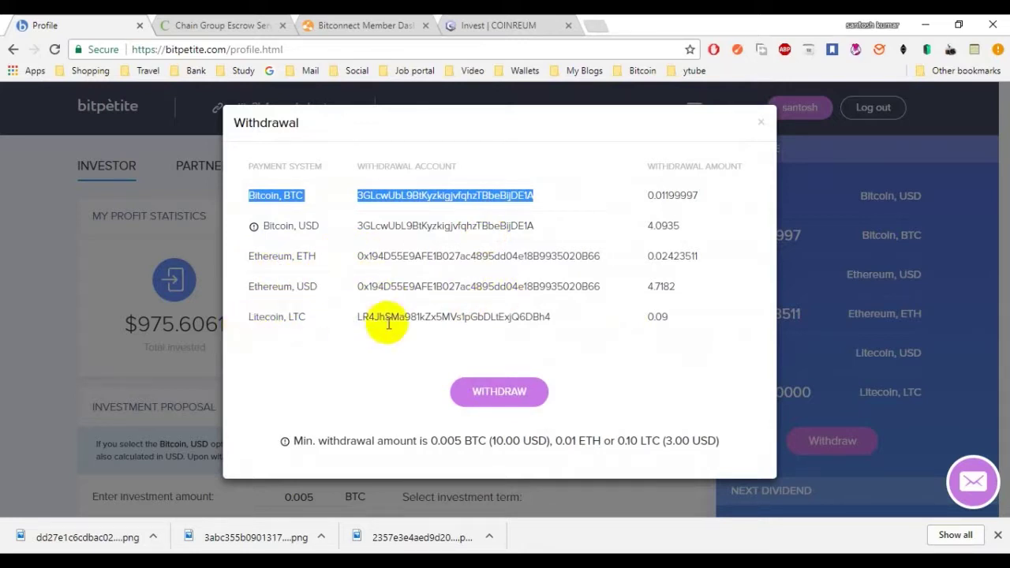
click(641, 400)
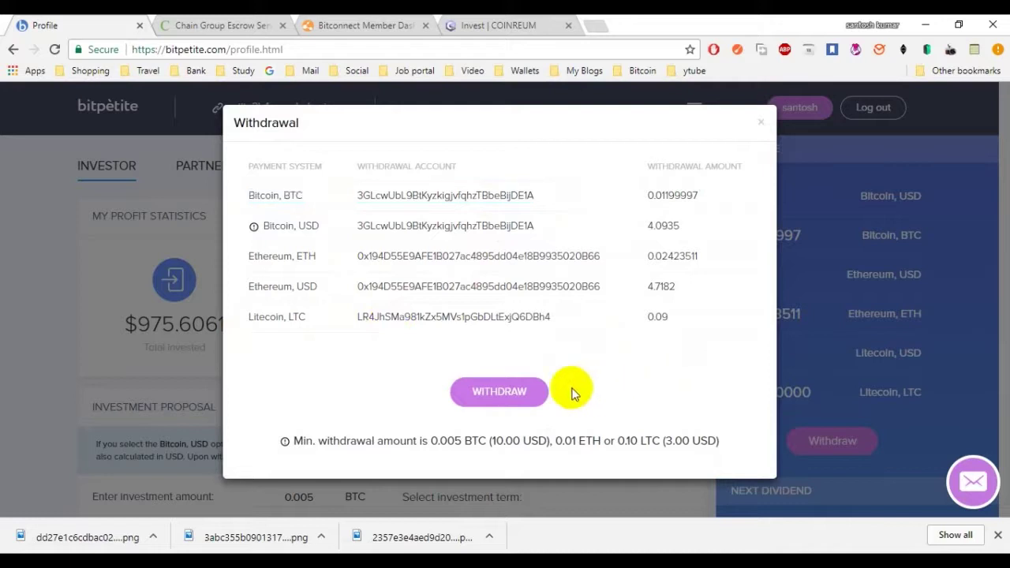
click(502, 391)
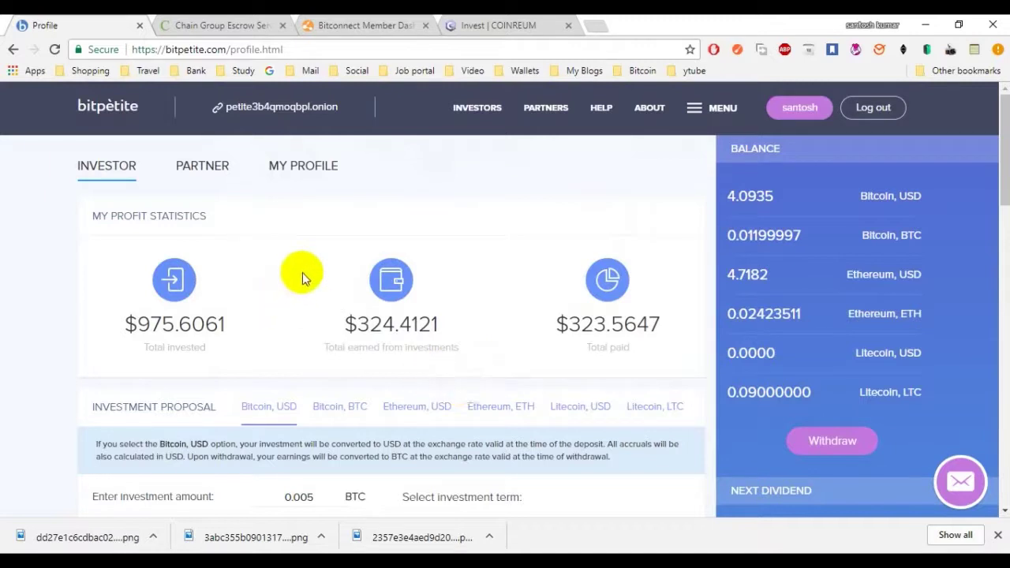
- Review Bitpetite's Accepted Investments table, then go to the Chain.group dashboard with $9.28 available
scroll(635, 315, down, 2)
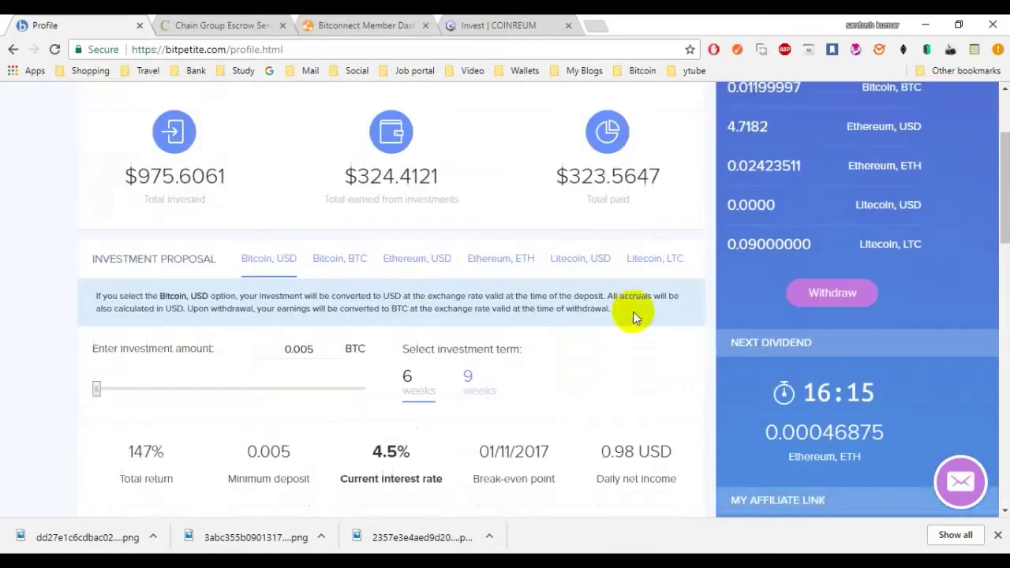
scroll(631, 314, down, 4)
scroll(414, 286, down, 3)
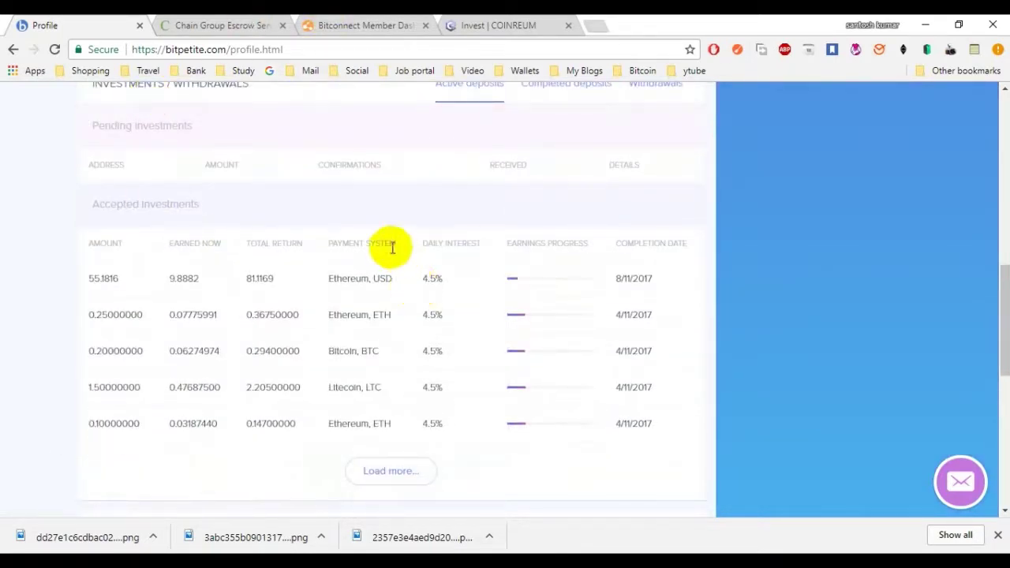
click(228, 25)
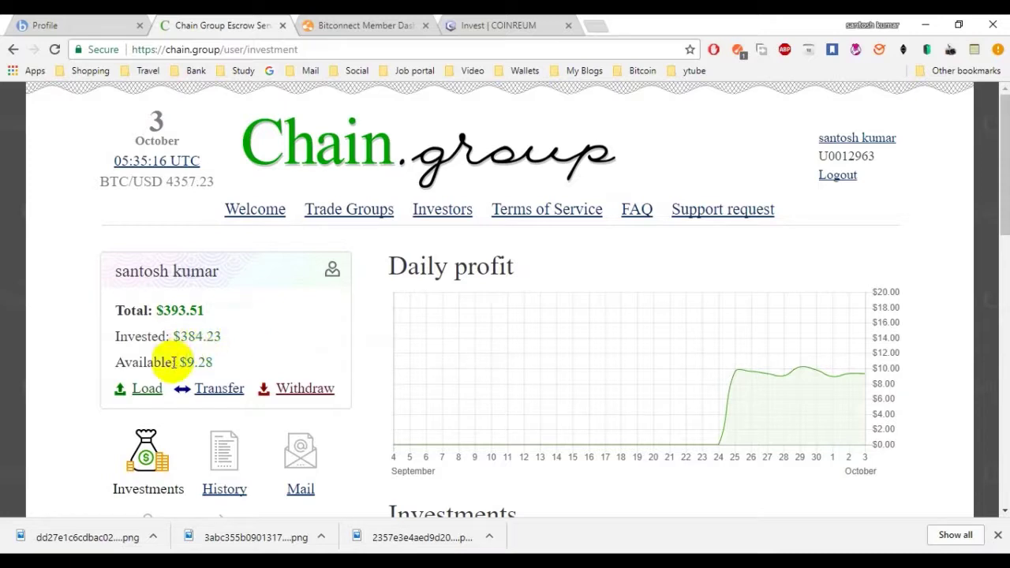
- Check the $9.28 available balance and the $10.00 compounding investment at 3.10% ROI
drag(180, 361, 248, 357)
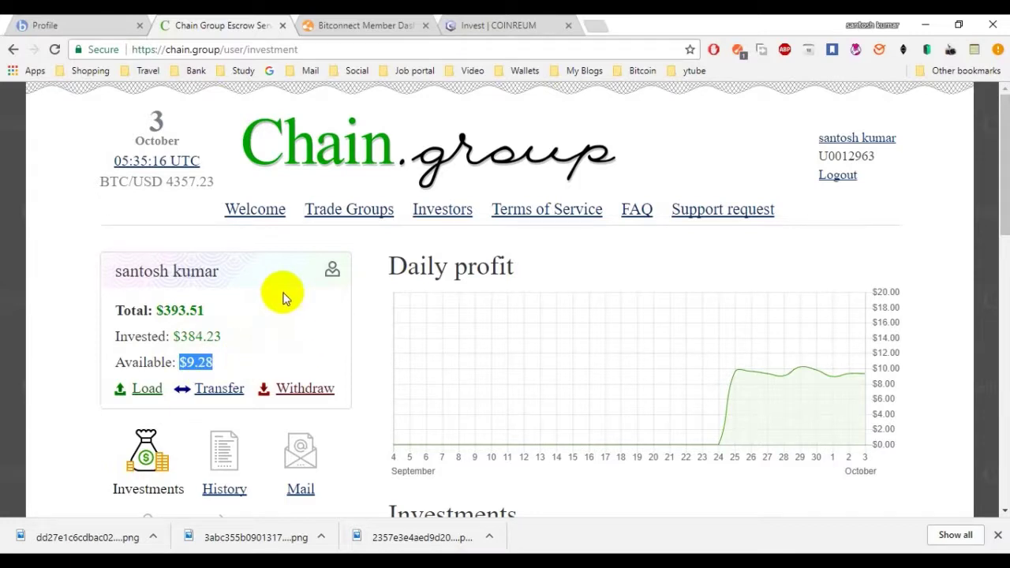
scroll(282, 293, down, 1)
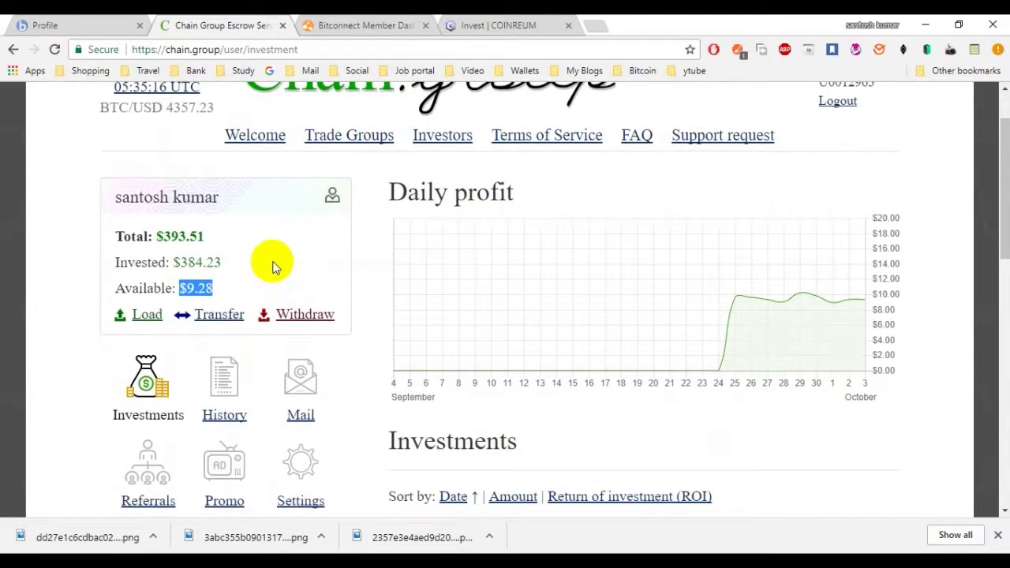
scroll(284, 258, down, 1)
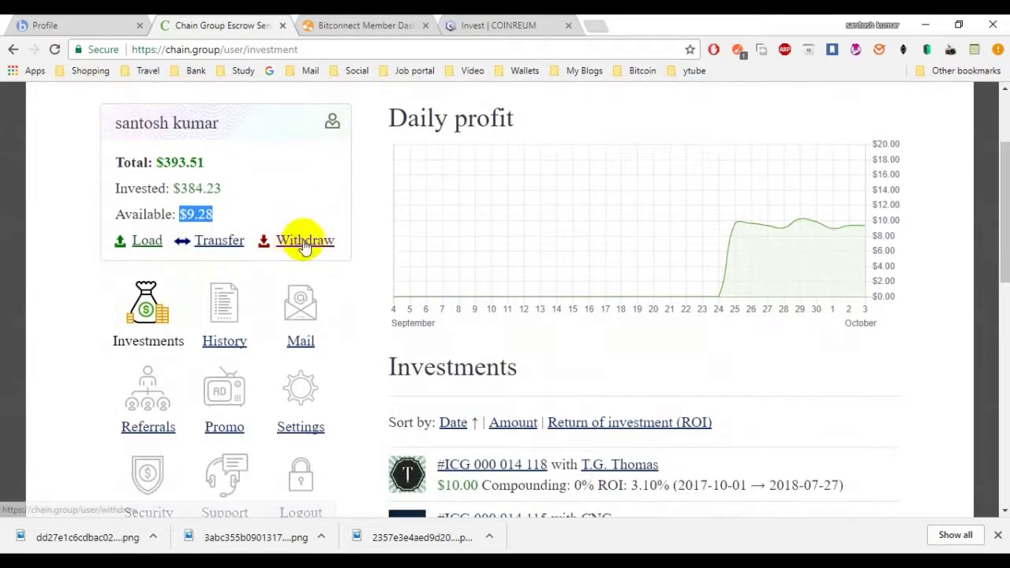
- Request a Bitcoin withdrawal of 9.28 to the BTC address on Chain.group
click(306, 245)
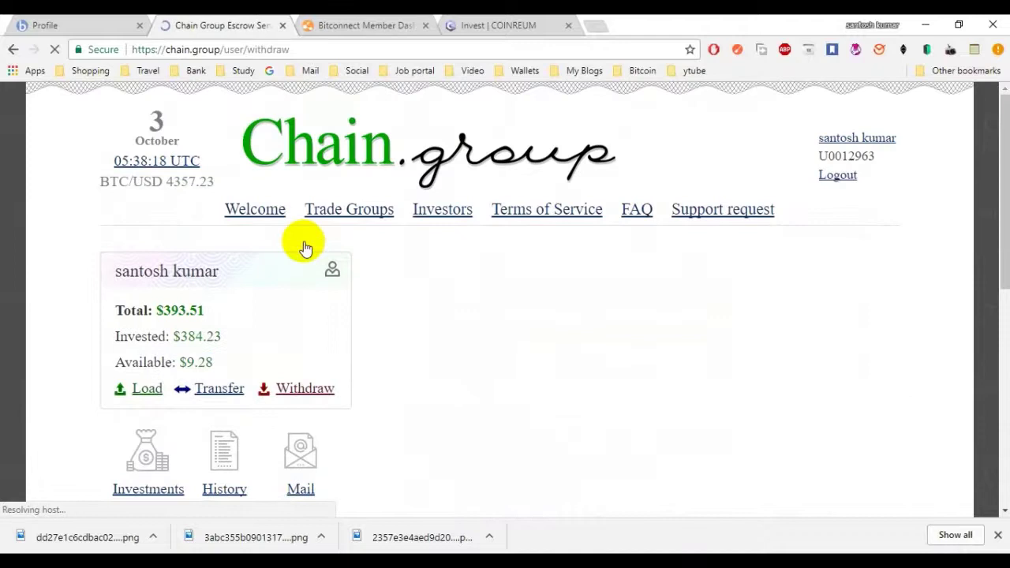
scroll(710, 230, down, 1)
scroll(710, 231, down, 2)
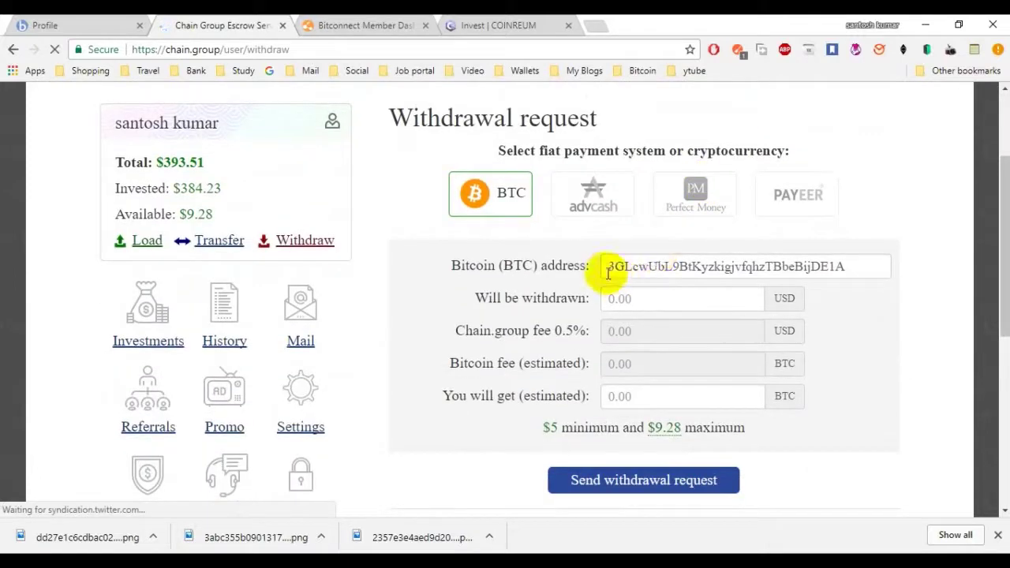
drag(605, 266, 858, 263)
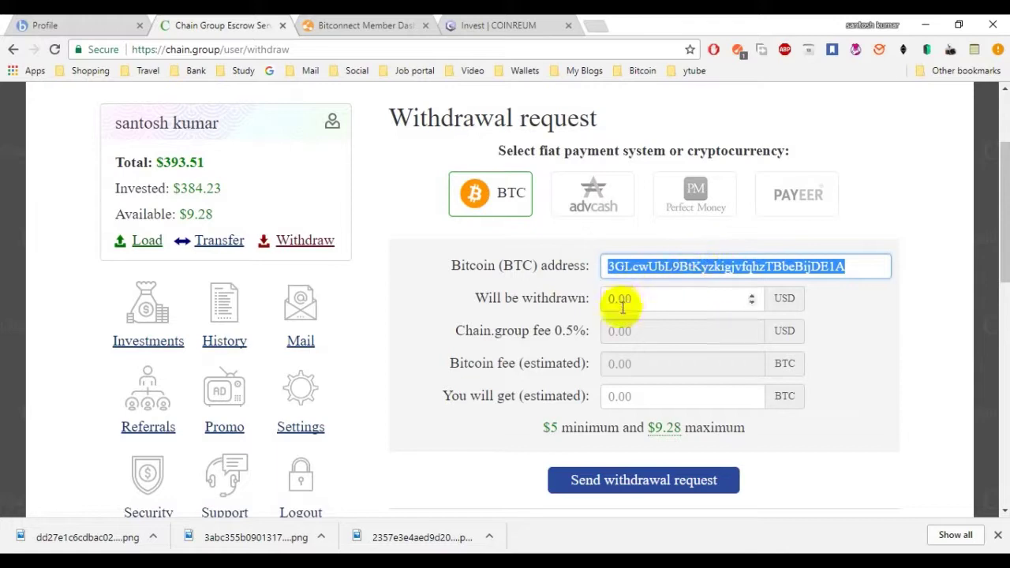
click(647, 302)
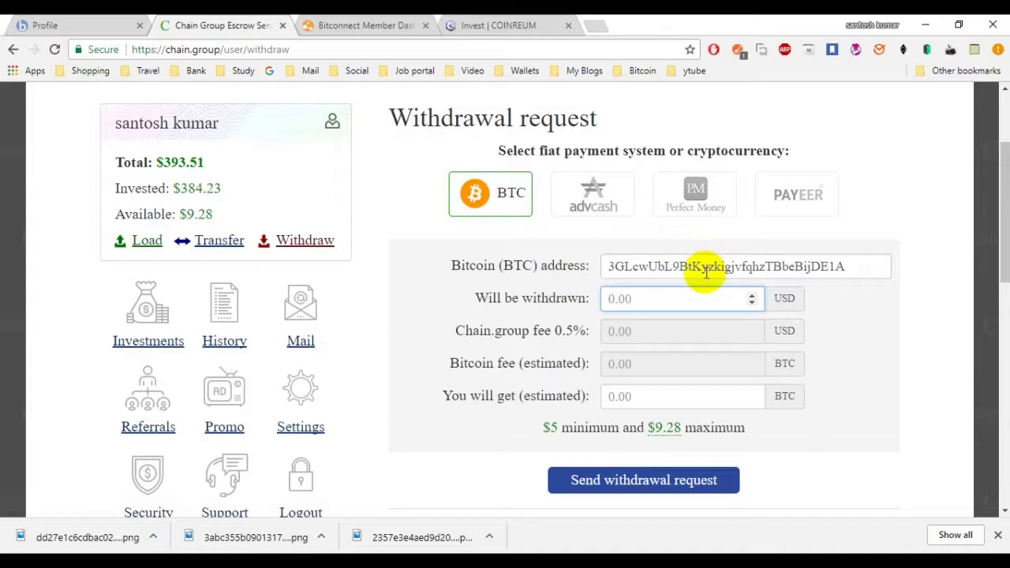
text(9.28)
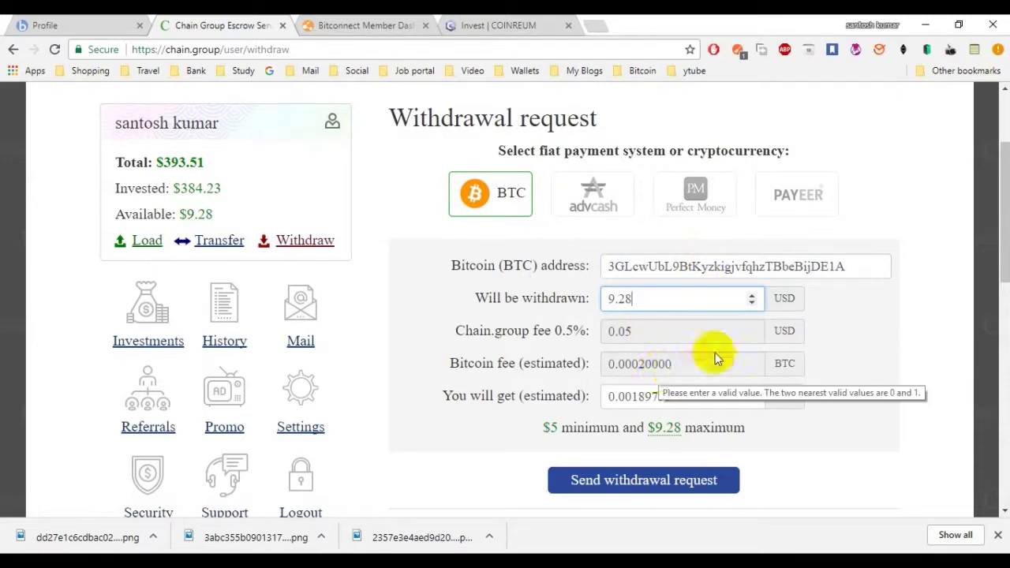
scroll(705, 343, down, 1)
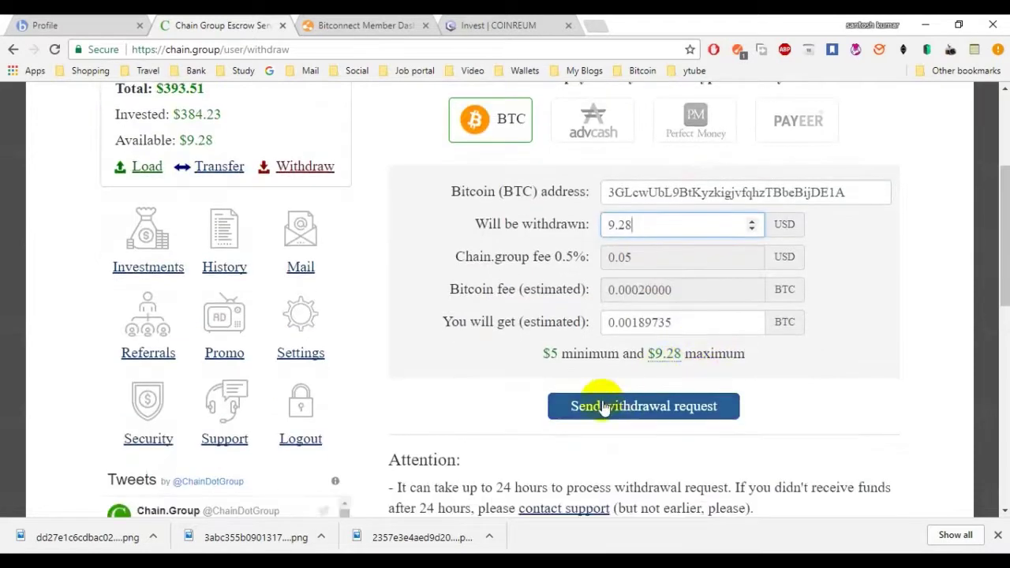
click(631, 408)
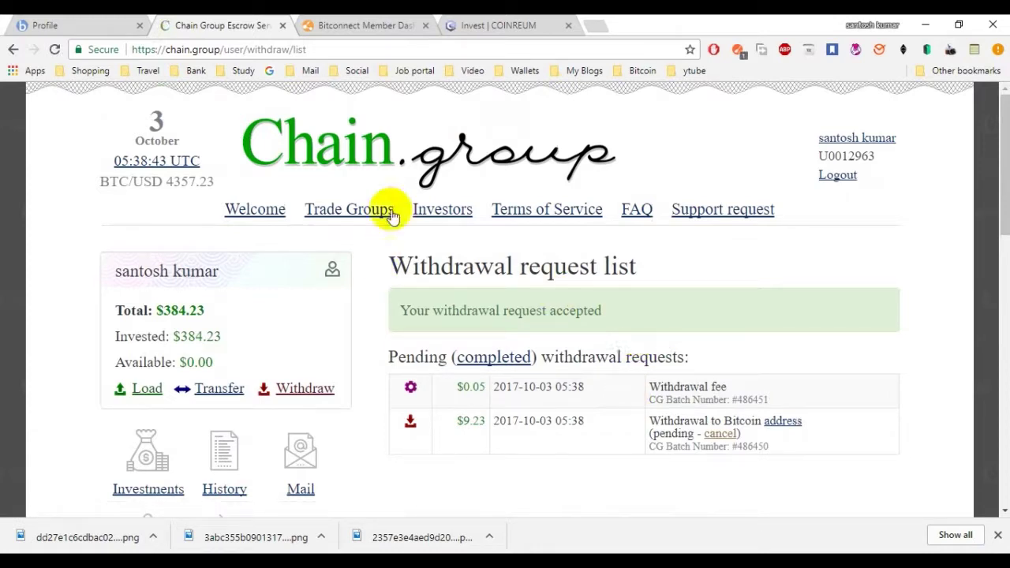
- Go to the Bitconnect member dashboard showing the $5.59 lending wallet
click(355, 22)
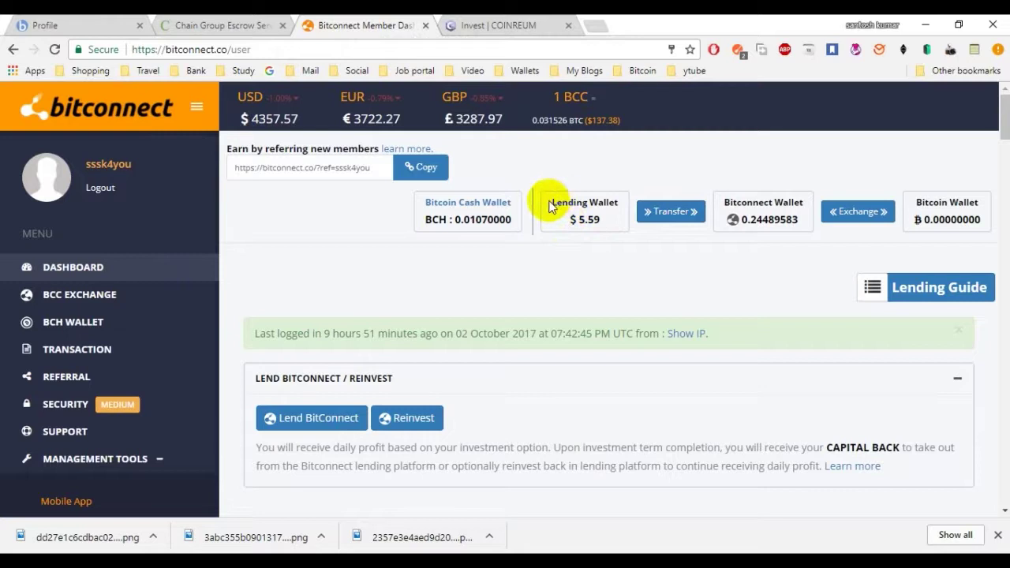
drag(557, 203, 601, 219)
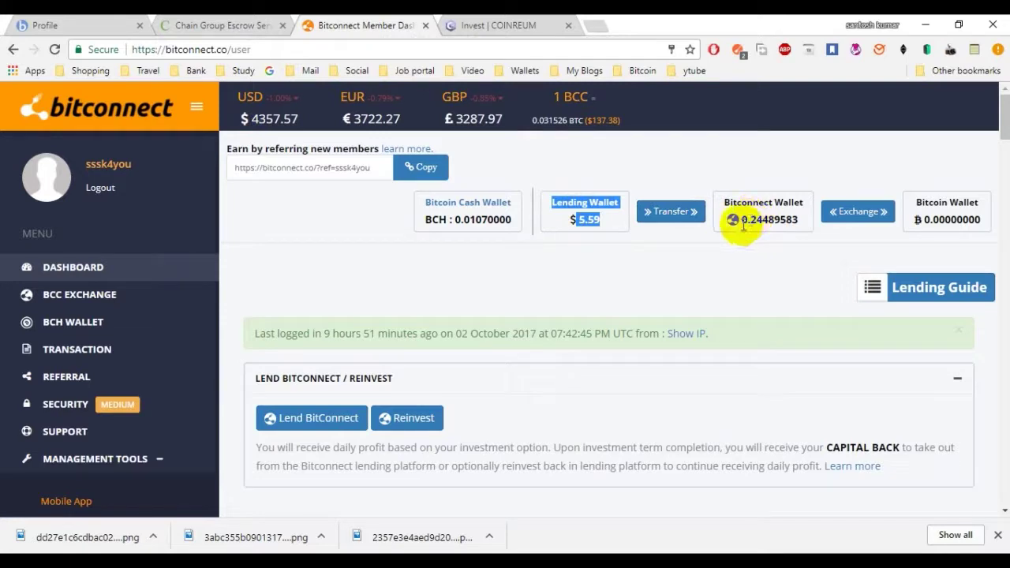
drag(742, 220, 789, 218)
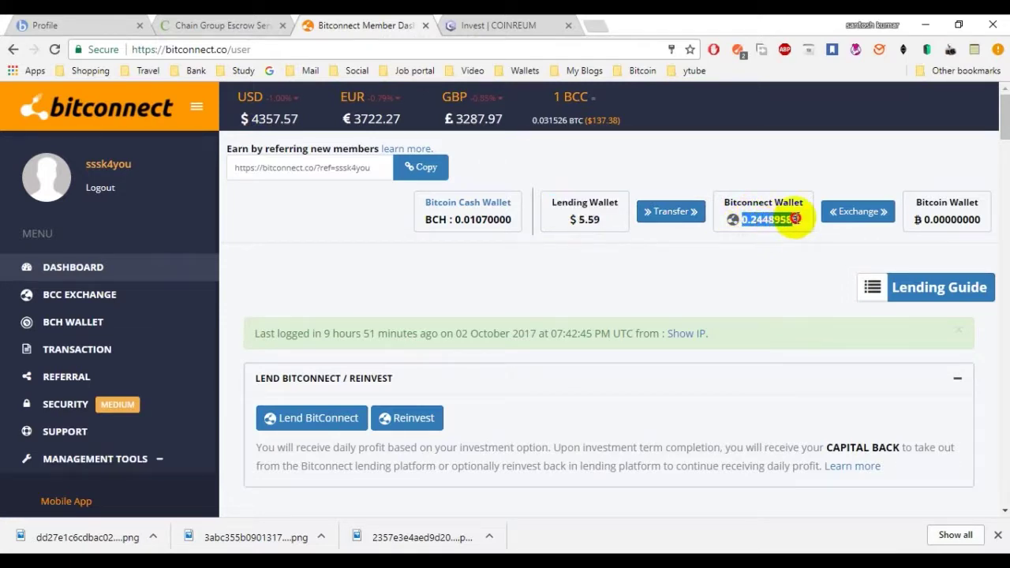
click(758, 265)
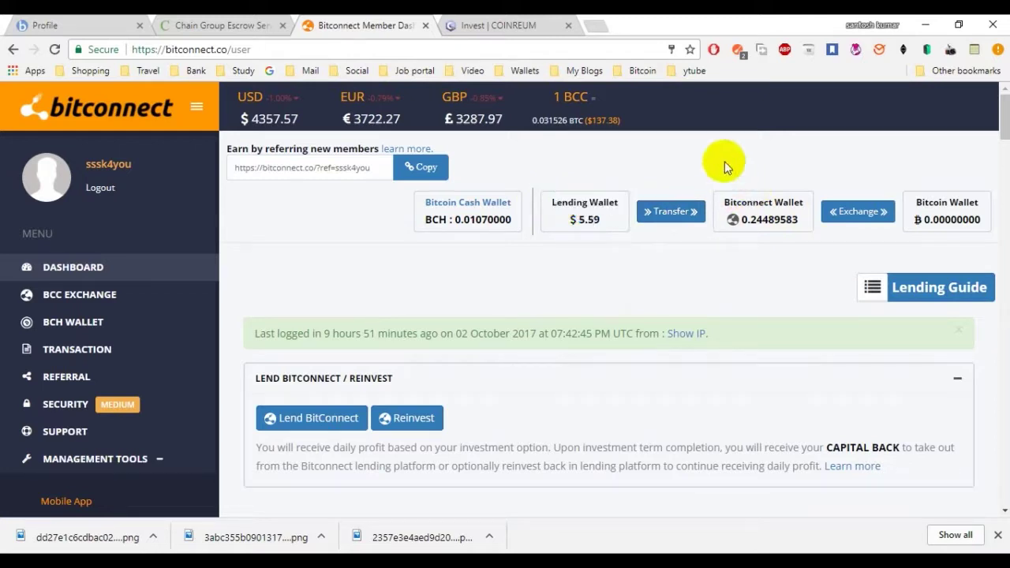
- Transfer all $5.59 from the lending wallet to the Bitconnect wallet and confirm
click(662, 213)
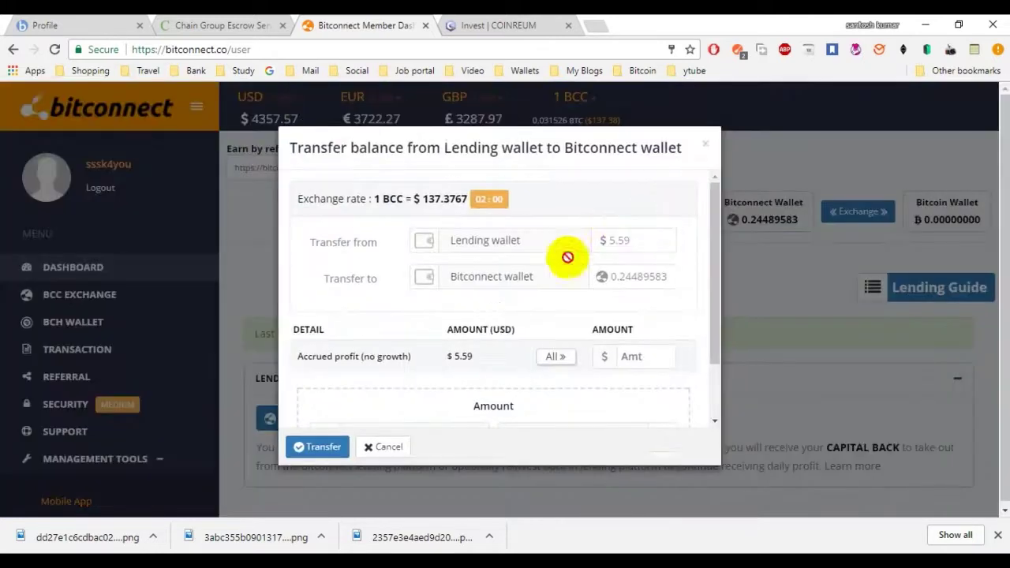
click(553, 357)
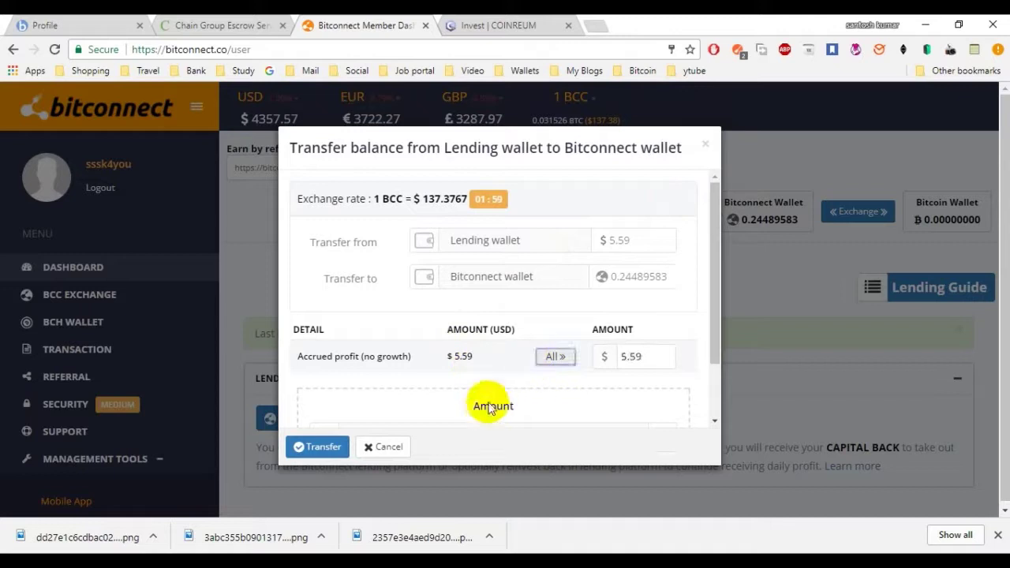
click(312, 452)
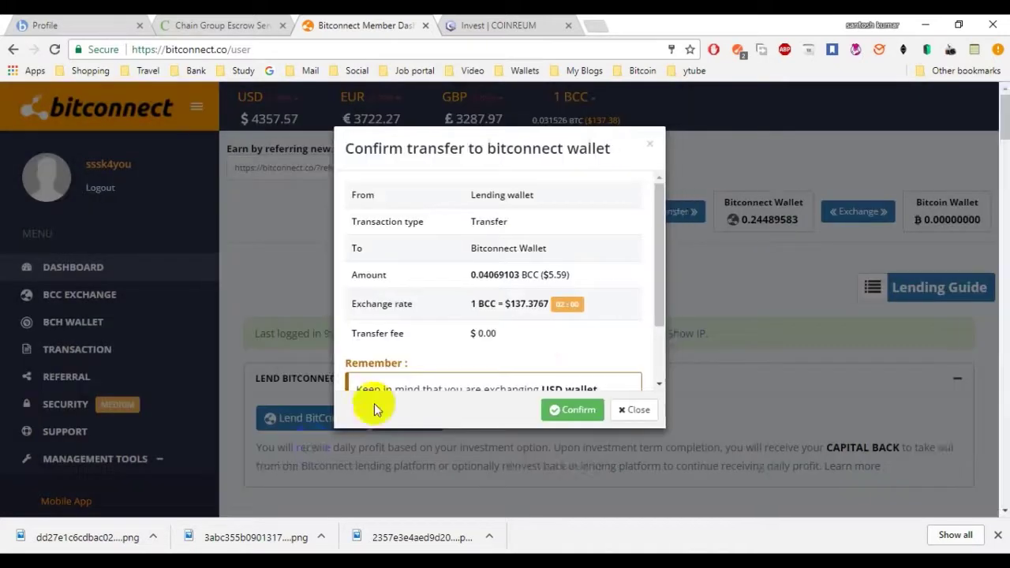
click(576, 410)
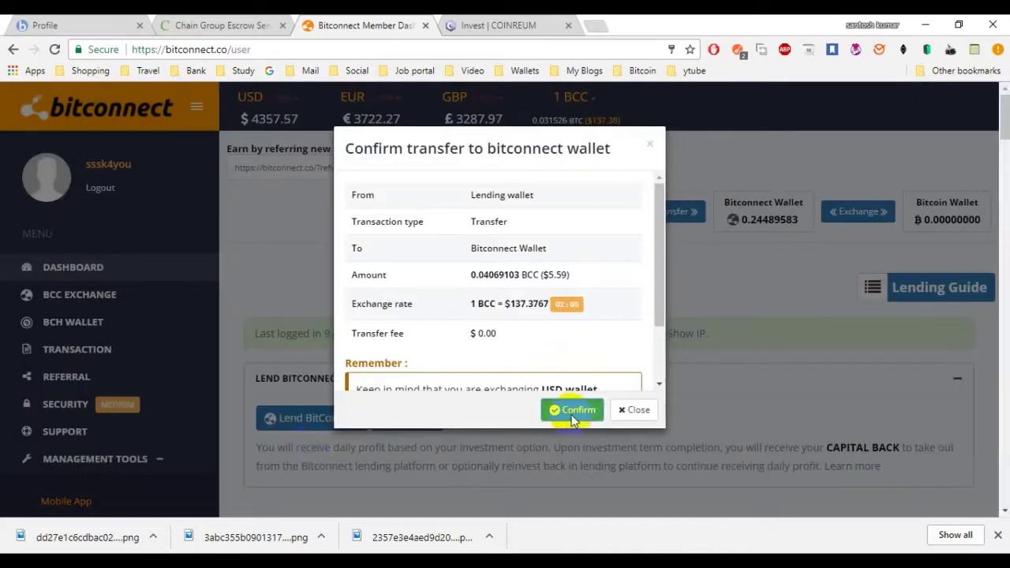
click(636, 410)
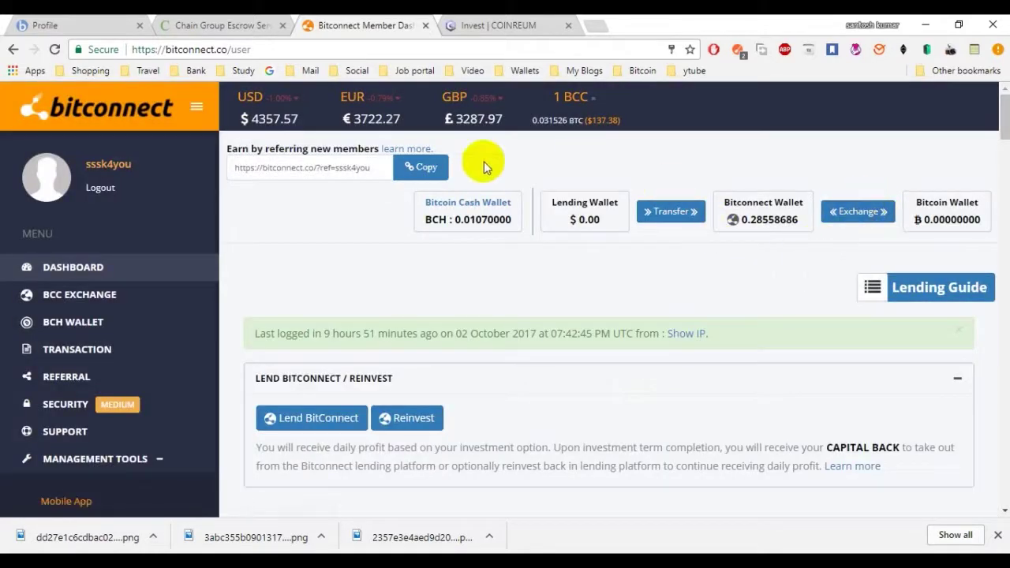
- Open Coinreum's Your Investments list with the 296 XRP daily 3.20% plan
click(478, 25)
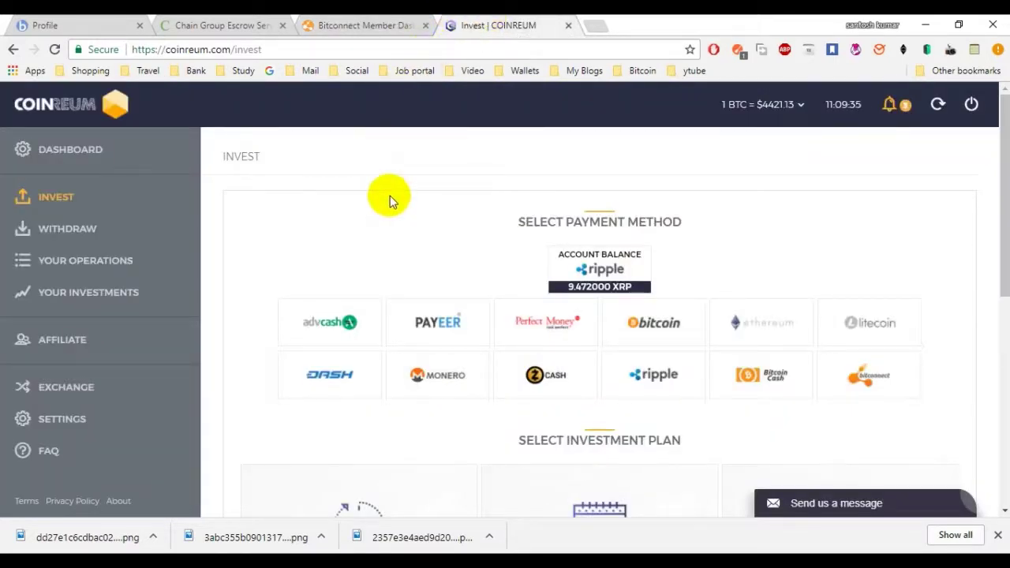
scroll(390, 198, down, 5)
scroll(396, 195, up, 5)
click(98, 294)
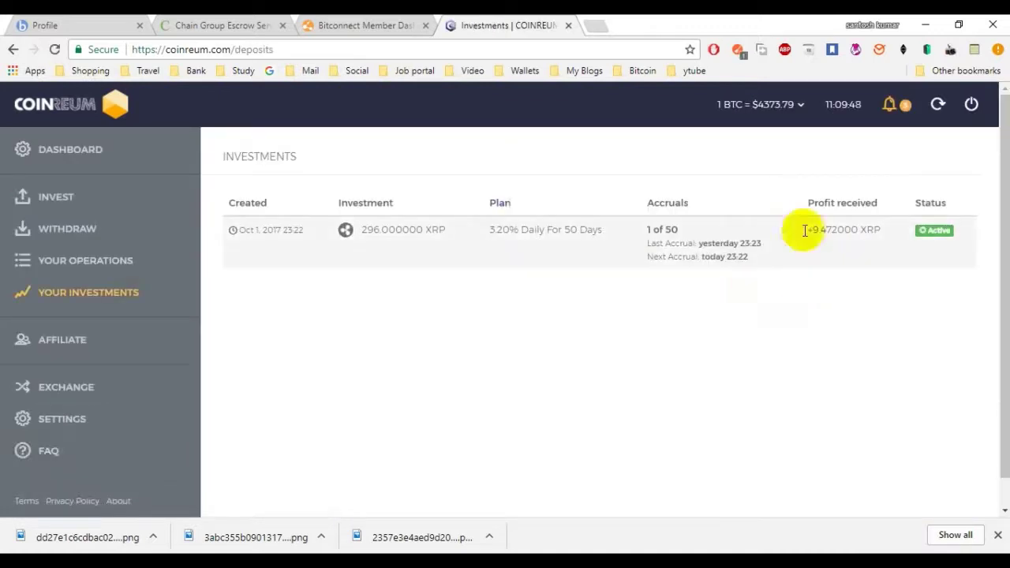
- Check the 296.000000 XRP amount, then view Your Operations with the incompleted XRP and BTC deposits
click(362, 230)
drag(362, 230, 460, 228)
click(474, 261)
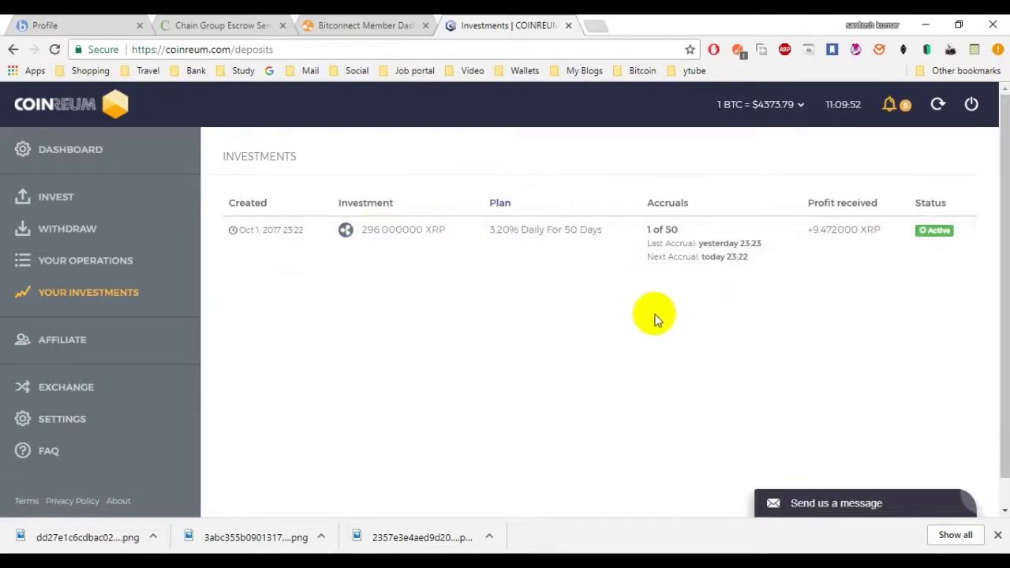
click(111, 259)
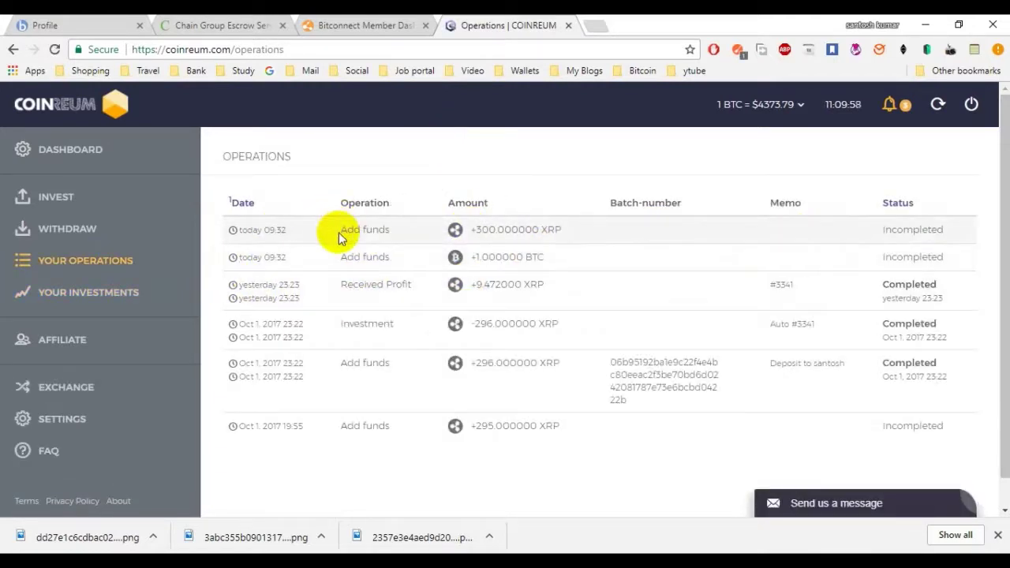
drag(341, 230, 370, 230)
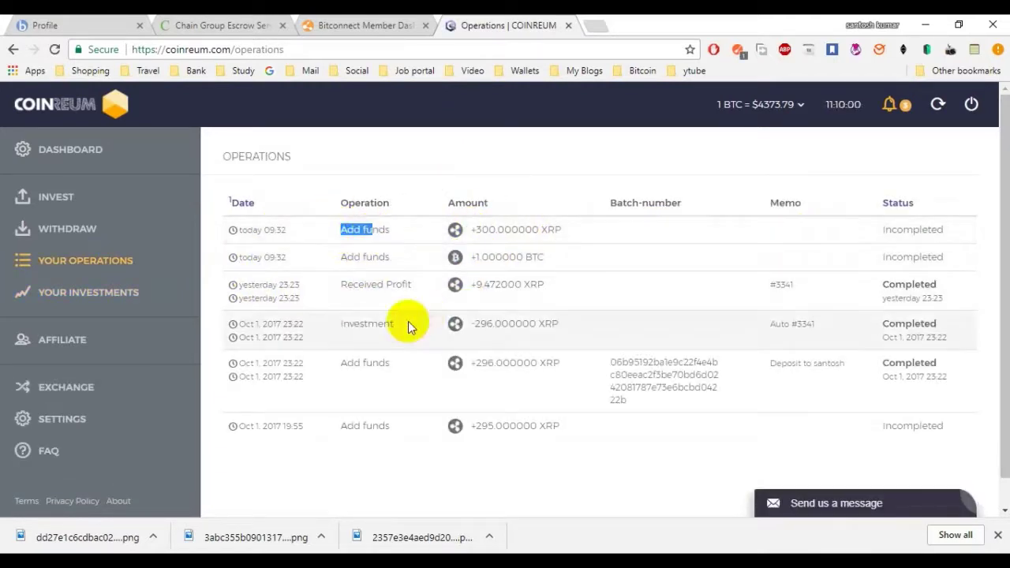
click(71, 199)
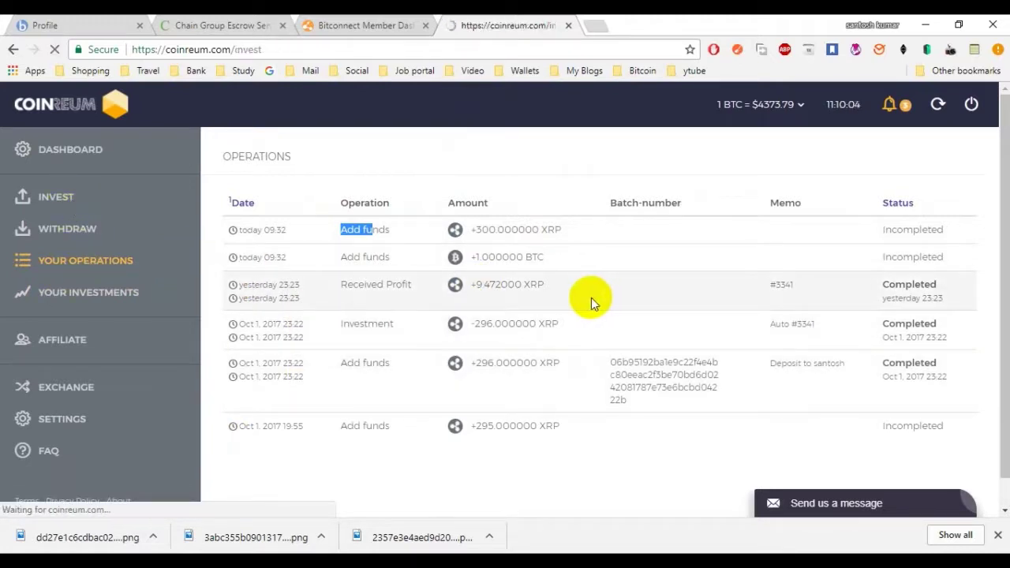
scroll(591, 344, down, 3)
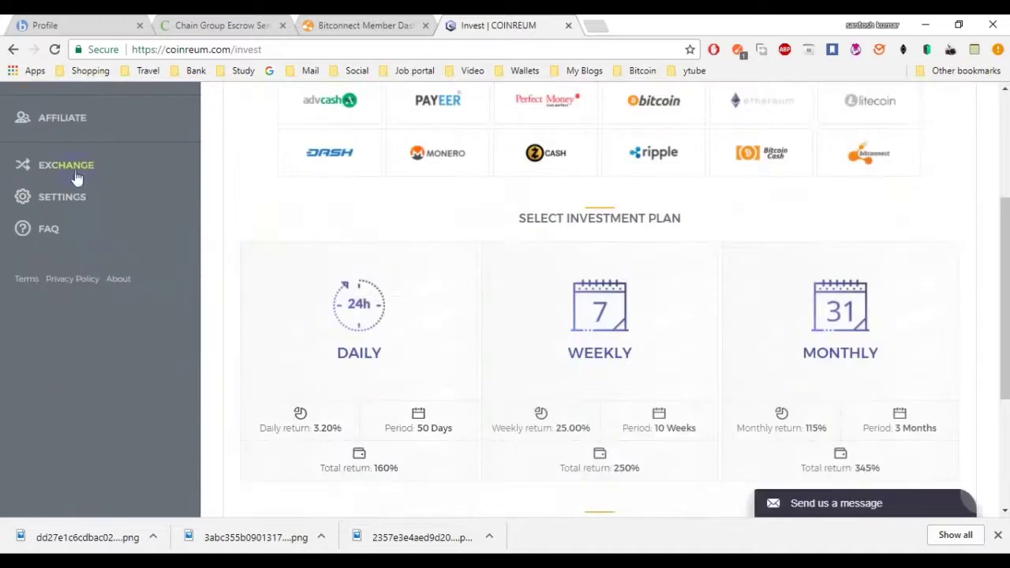
scroll(266, 221, up, 2)
click(70, 186)
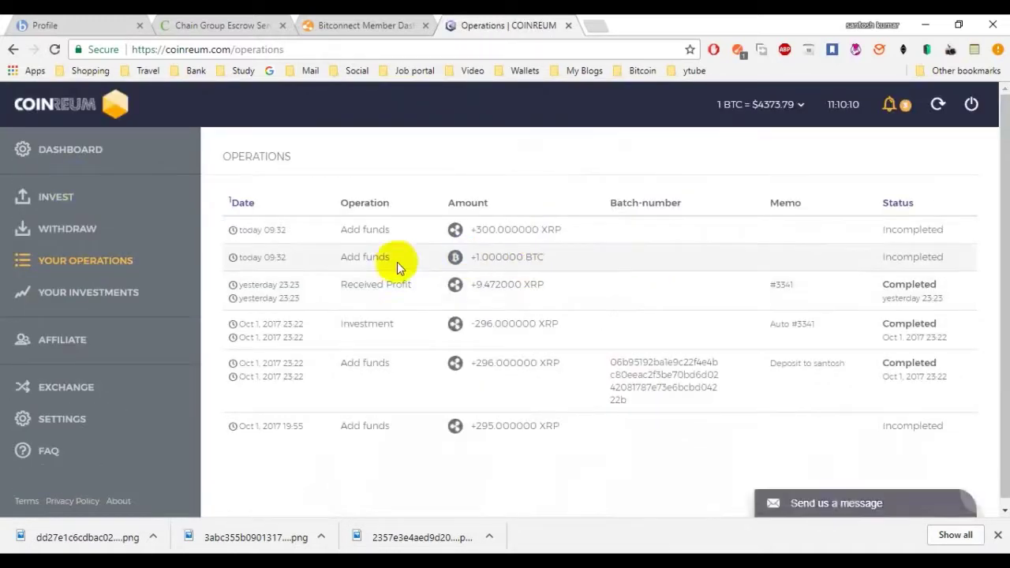
drag(329, 289, 552, 291)
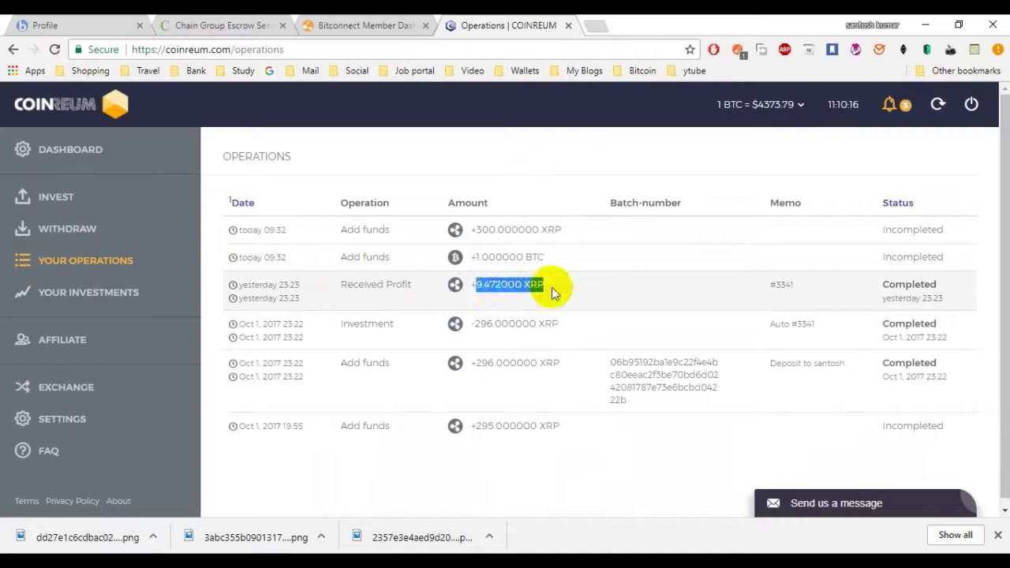
click(552, 292)
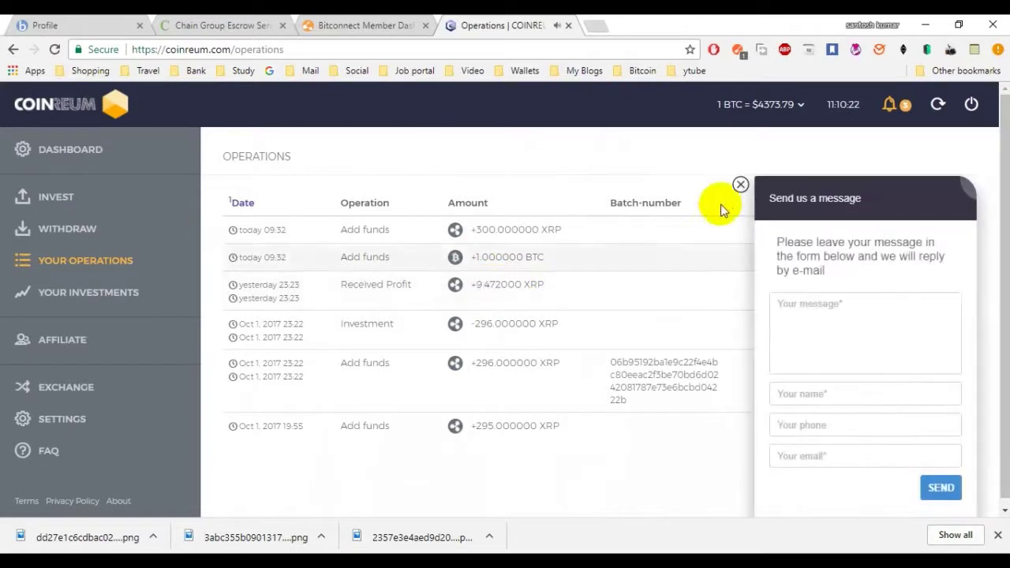
click(741, 184)
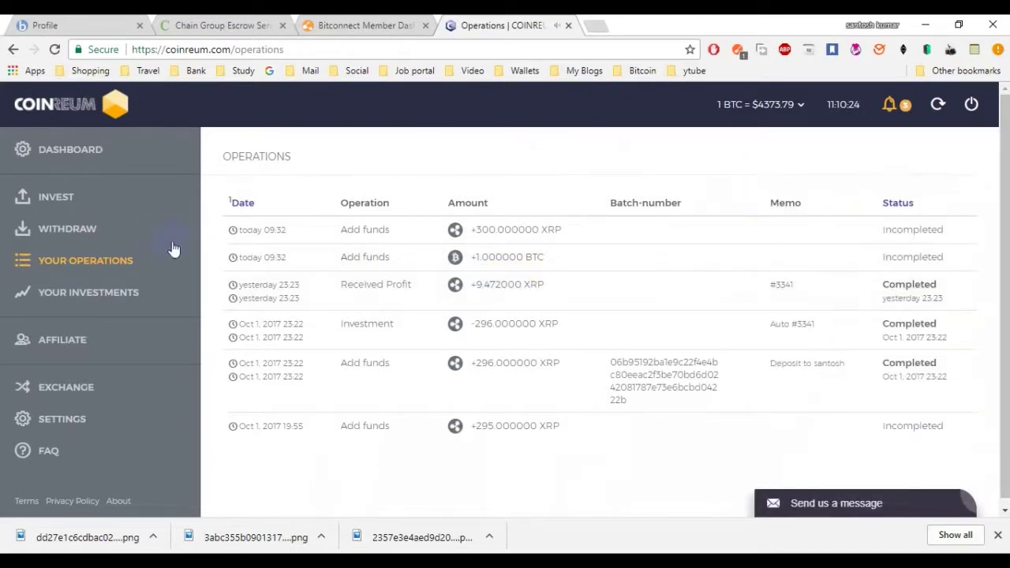